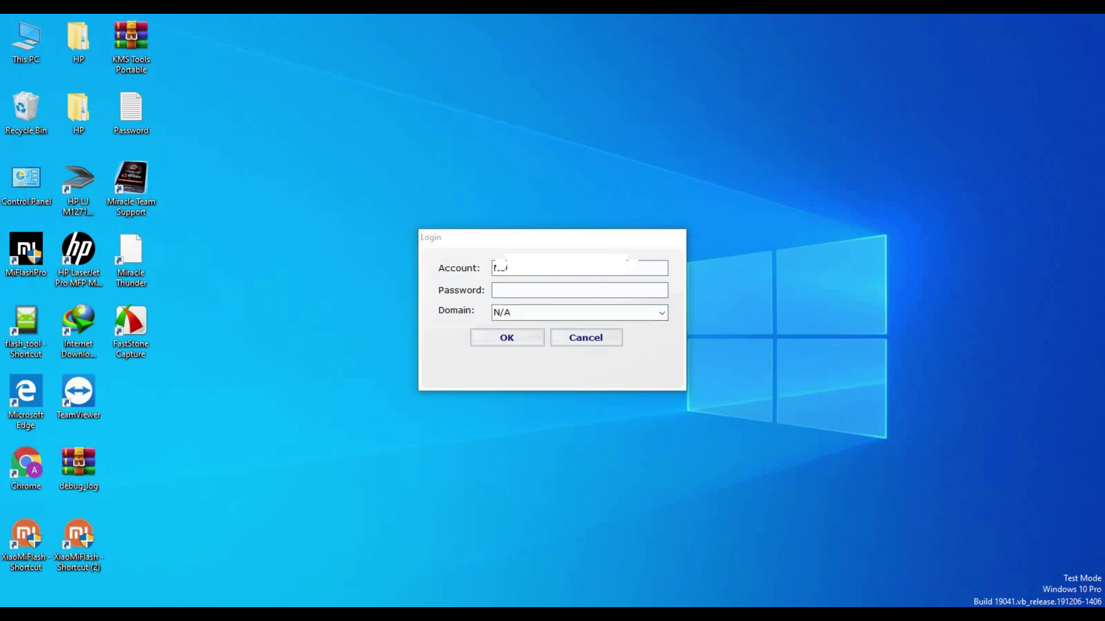
- Log in with the account password, keeping the domain set to N/A
click(601, 270)
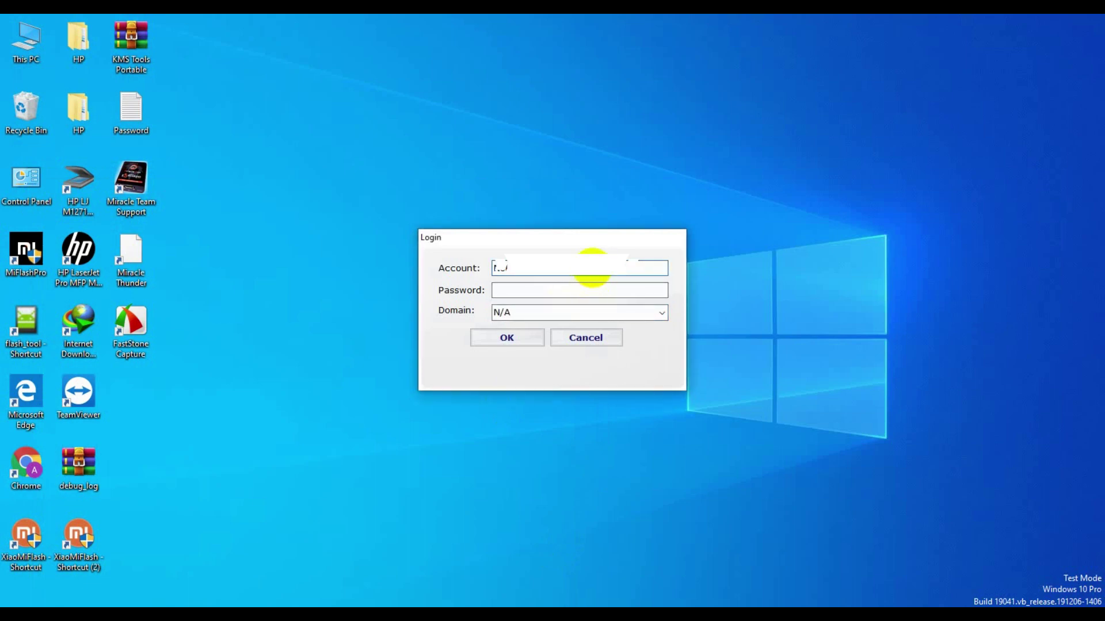
drag(493, 265, 635, 269)
click(578, 290)
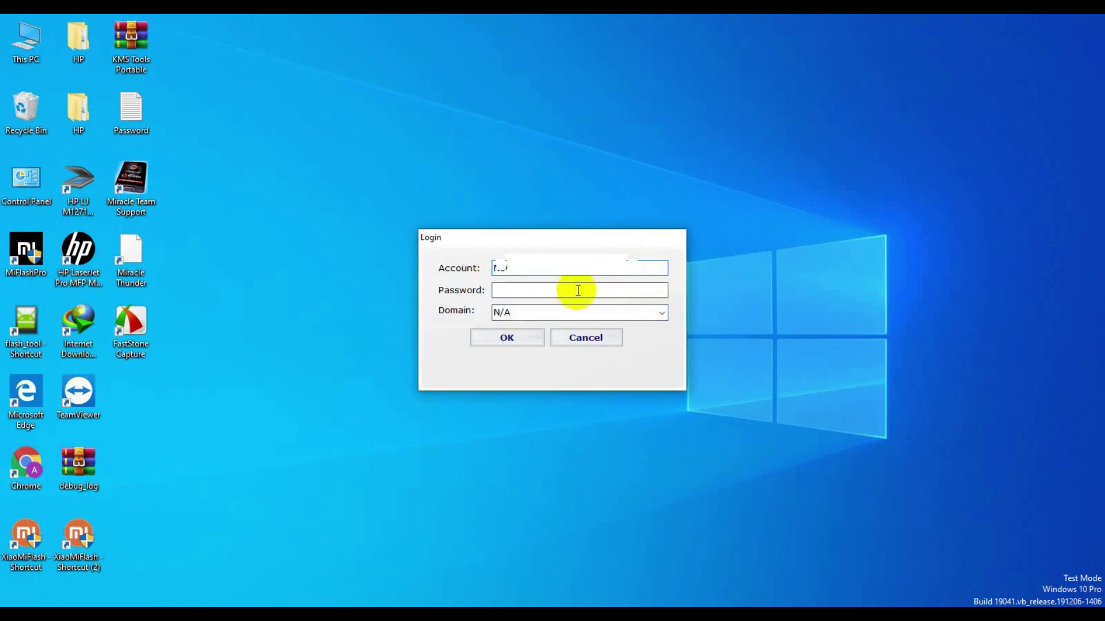
text(********)
click(660, 314)
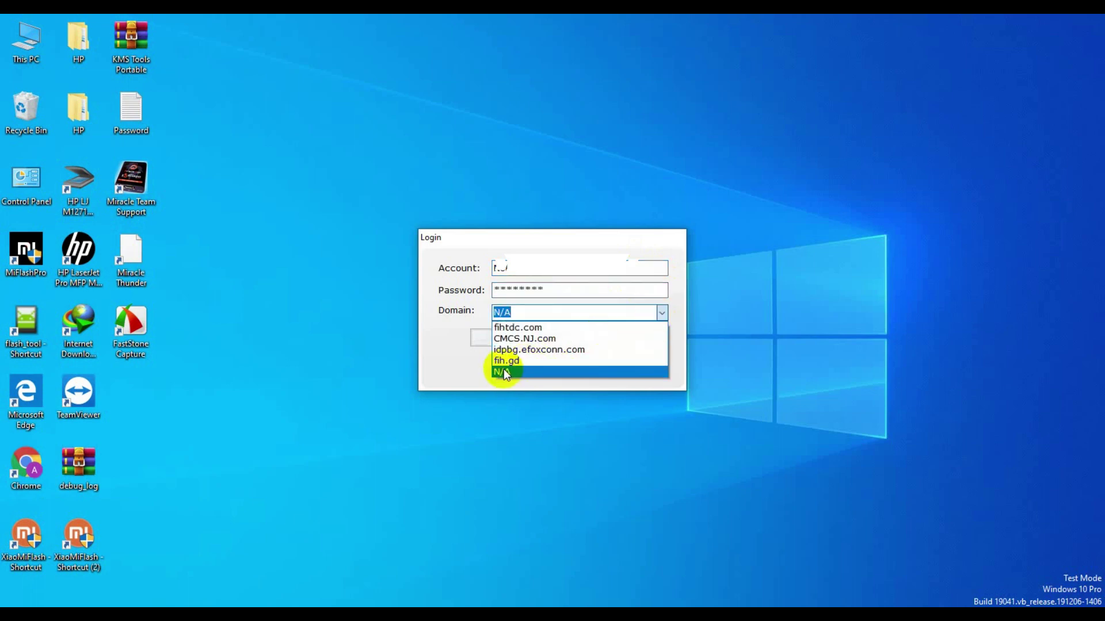
click(504, 368)
click(515, 311)
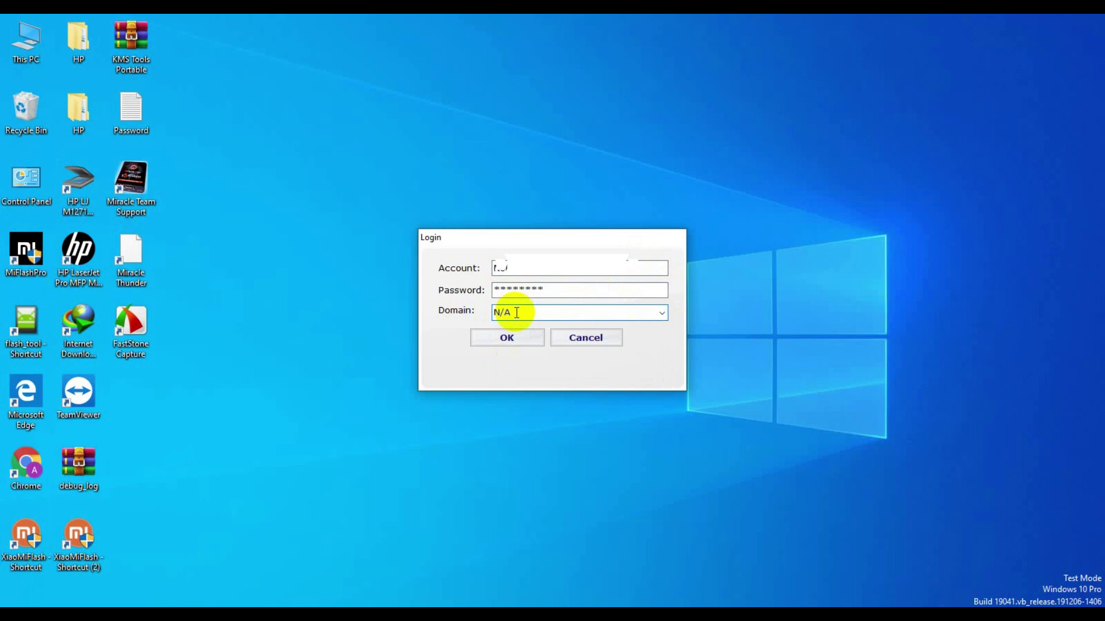
click(517, 336)
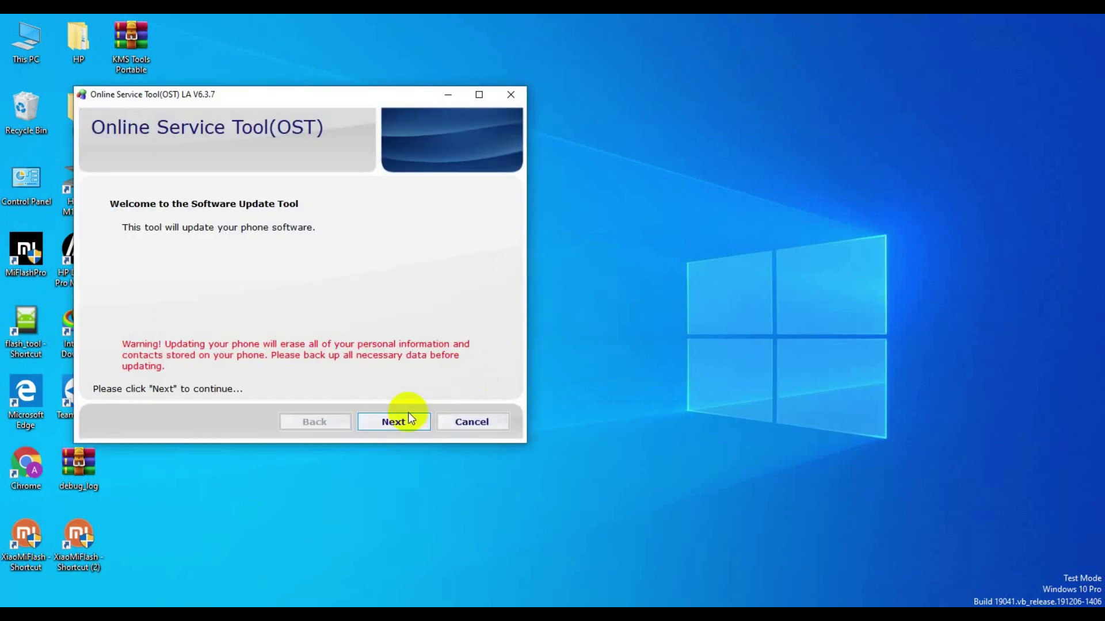
- Continue past the welcome page and load the image file E2M-108C-0-00WW-B01.mlf from E:\Nokia\Nokia 2.1\E2M-108C-0-00WW-B01
click(405, 418)
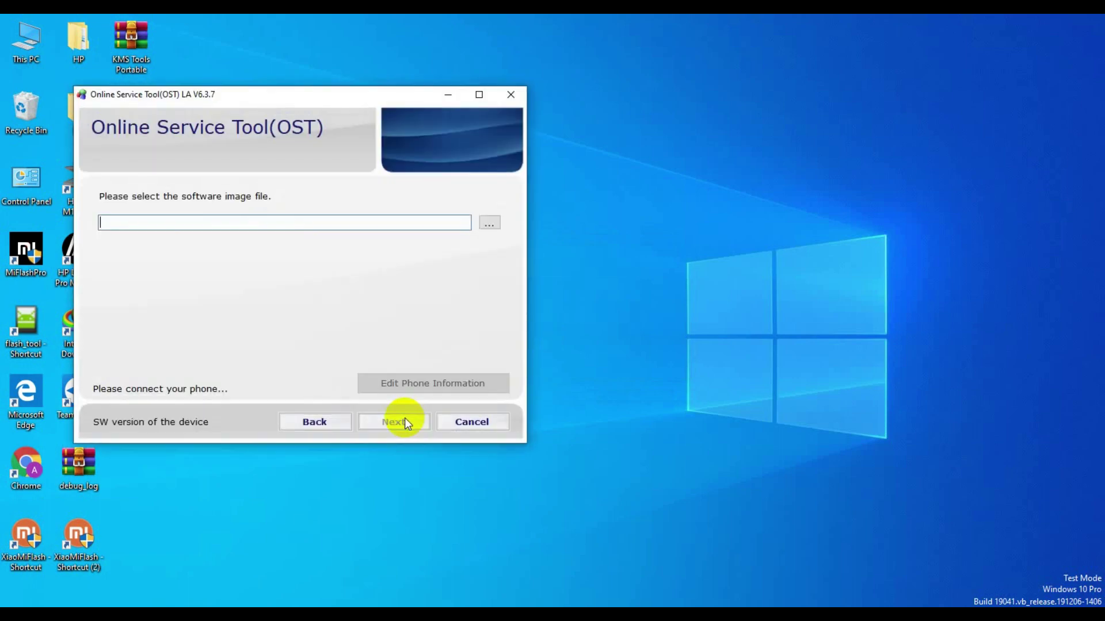
click(489, 224)
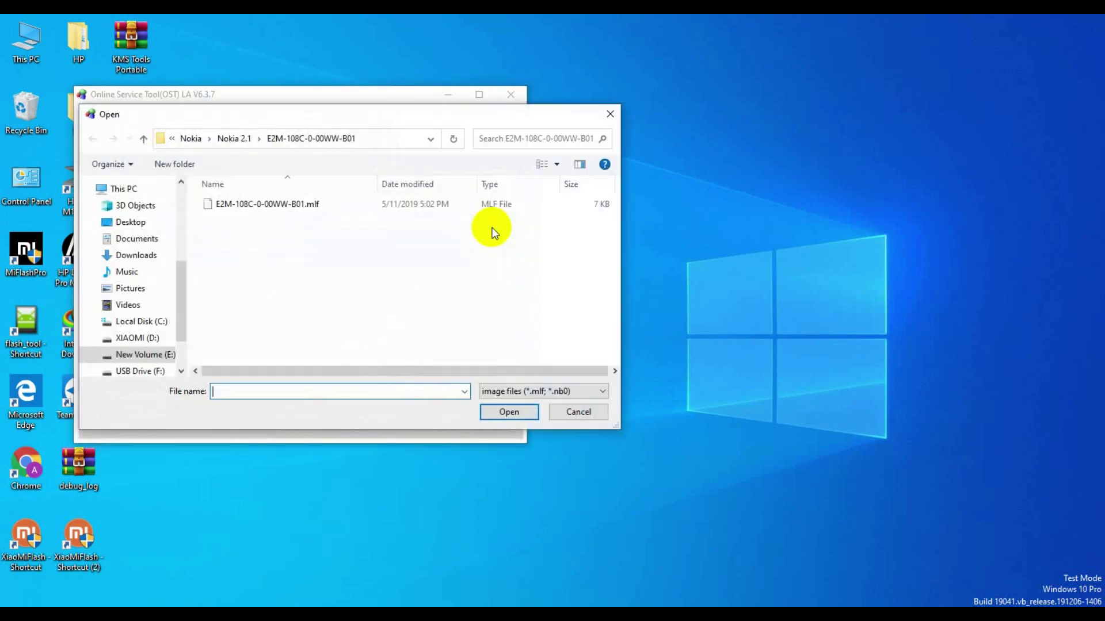
click(170, 355)
double_click(254, 333)
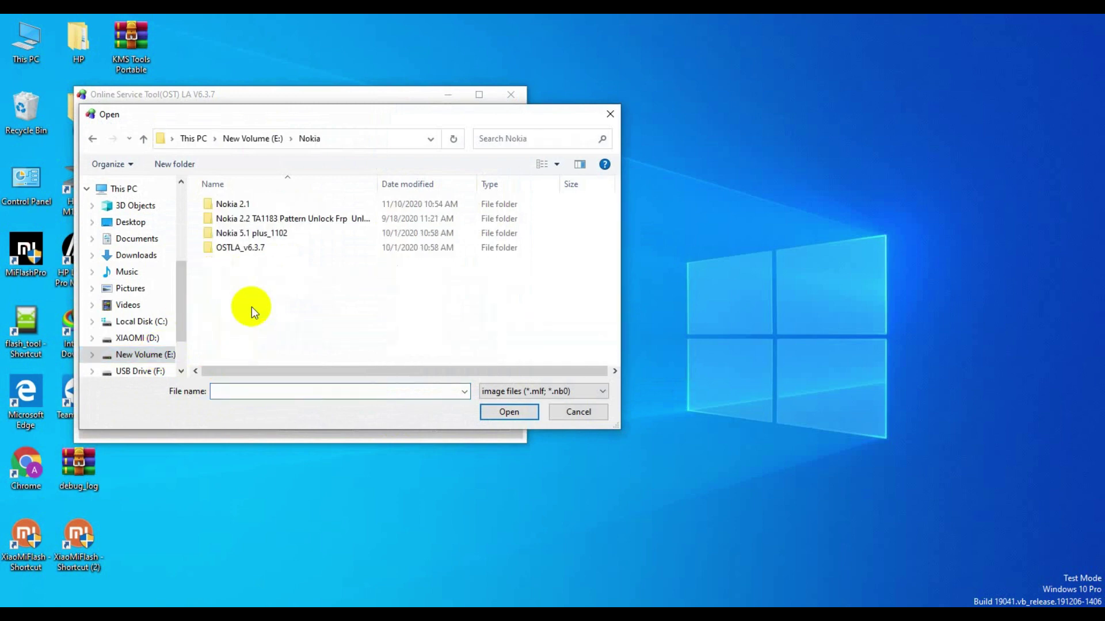
click(257, 205)
double_click(257, 204)
double_click(262, 204)
click(266, 206)
double_click(266, 205)
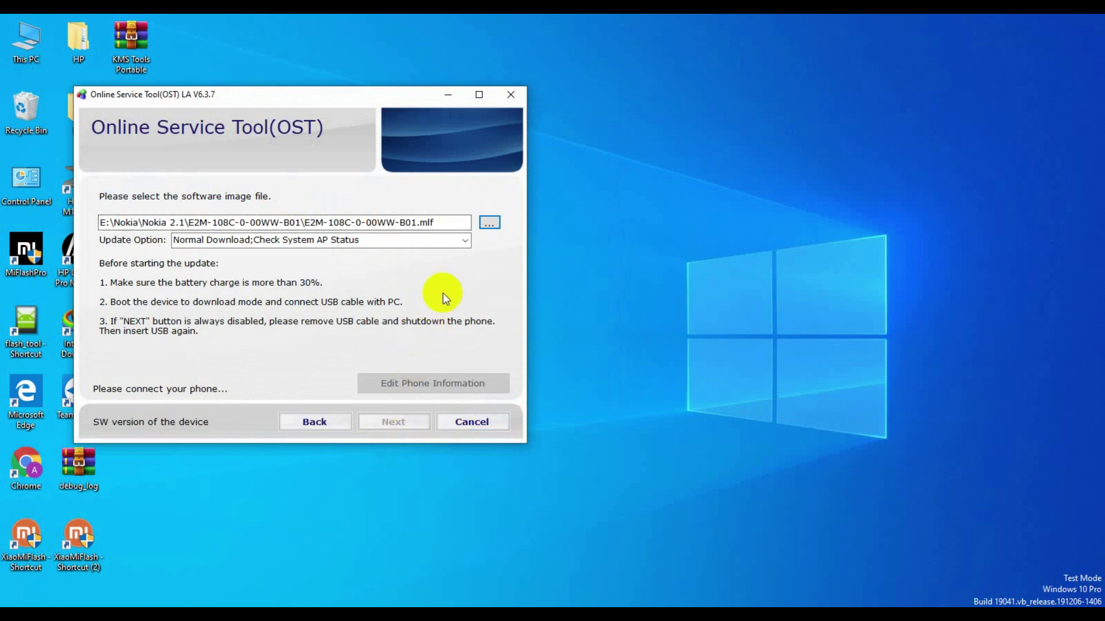
- Set the update options to Normal Download, Erase user data and Erase FRP, with Check System AP Status disabled
click(461, 244)
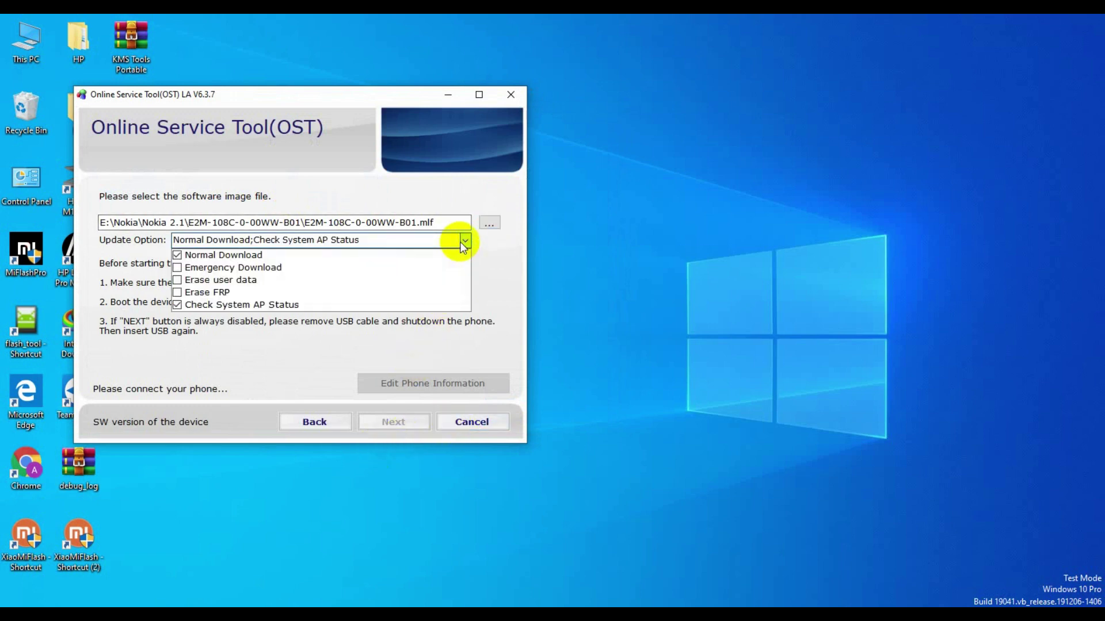
click(193, 306)
click(192, 279)
click(195, 292)
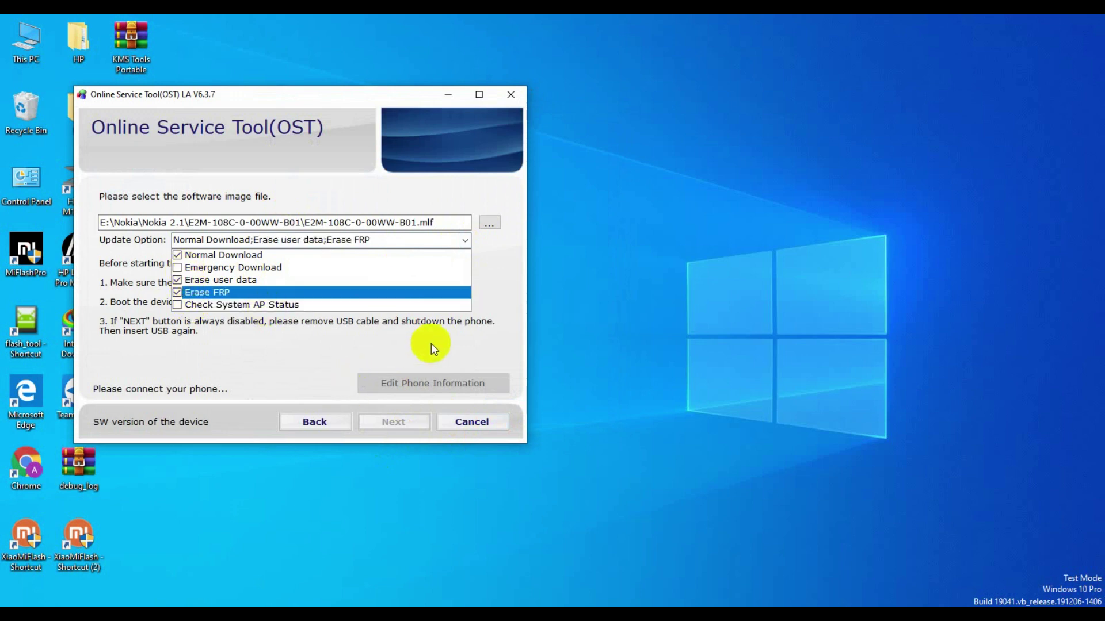
click(461, 241)
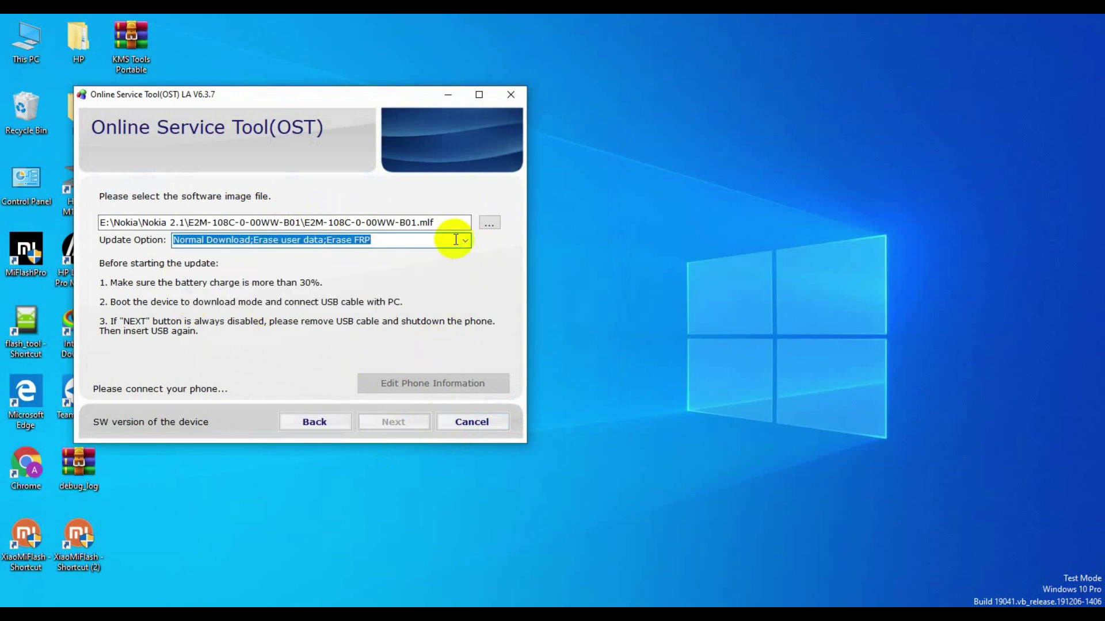
click(465, 240)
click(465, 240)
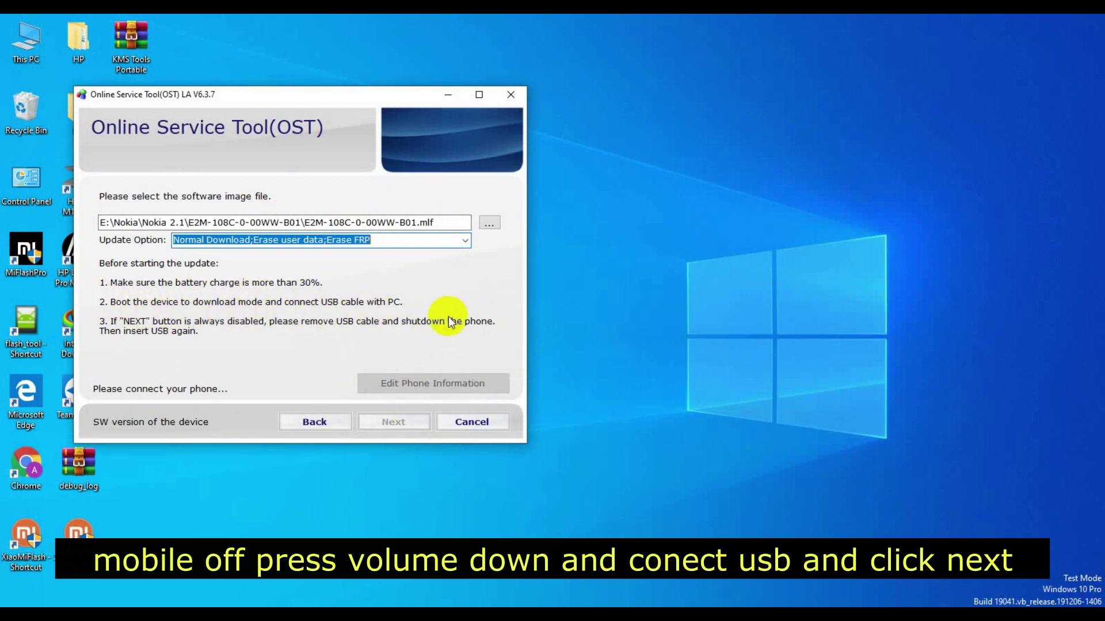
- Switch to Device Manager, place its window beside the update tool, collapse Network adapters and expand Ports (COM & LPT)
key(alt+Tab)
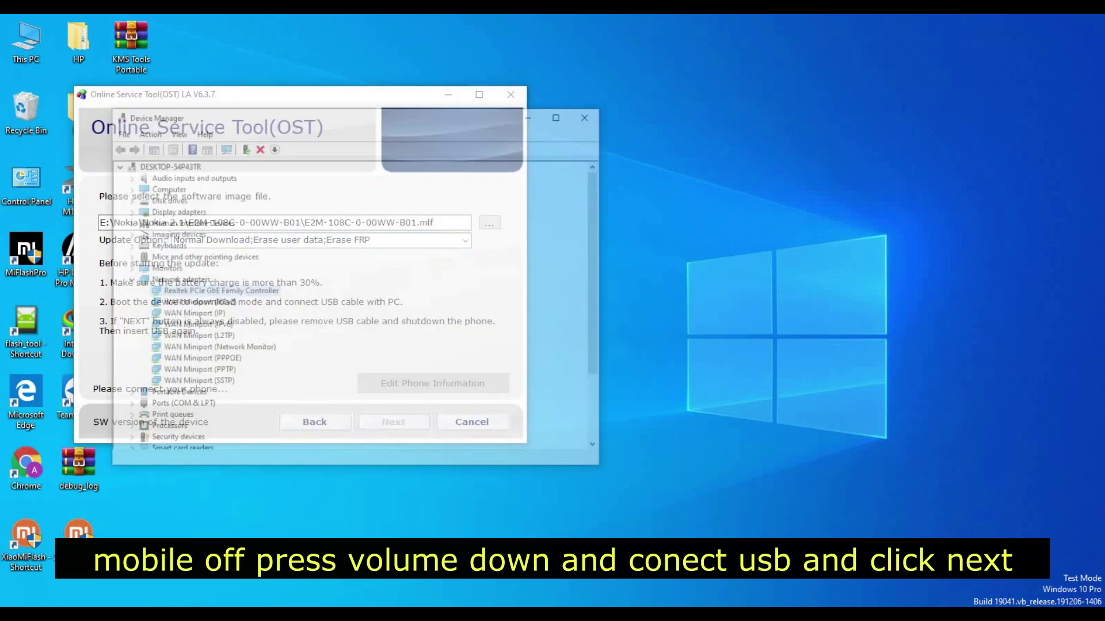
drag(594, 186, 432, 196)
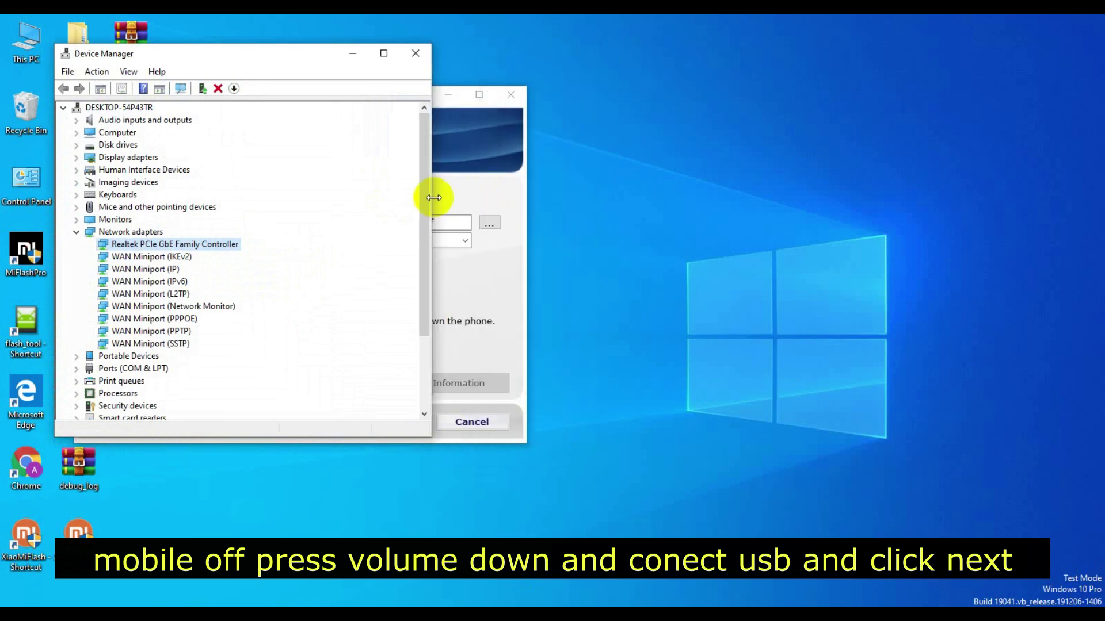
click(75, 232)
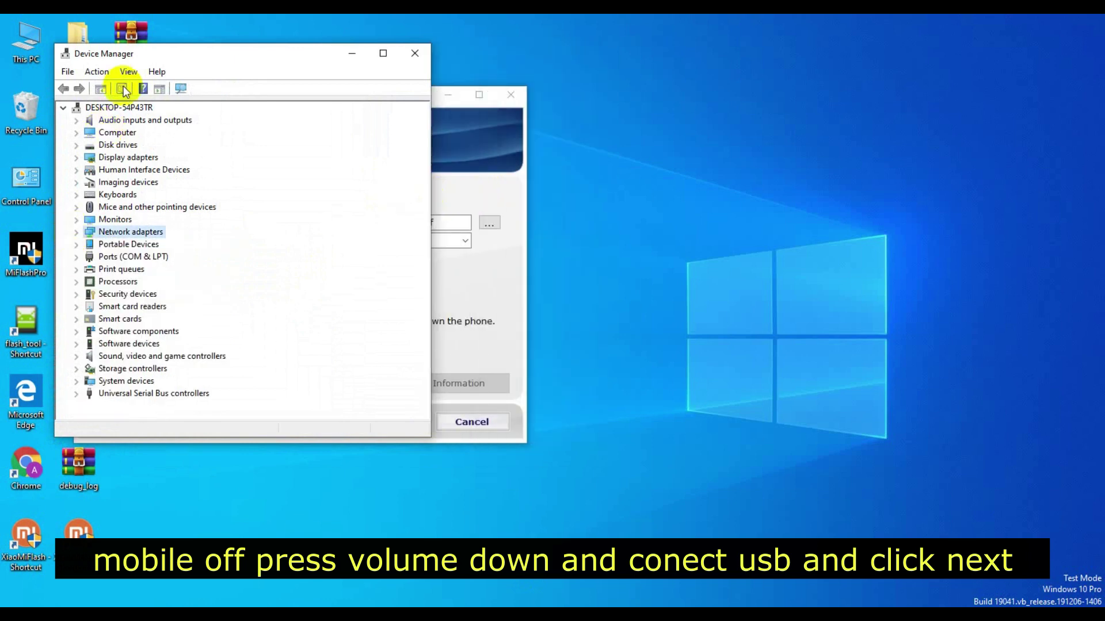
drag(154, 62, 789, 109)
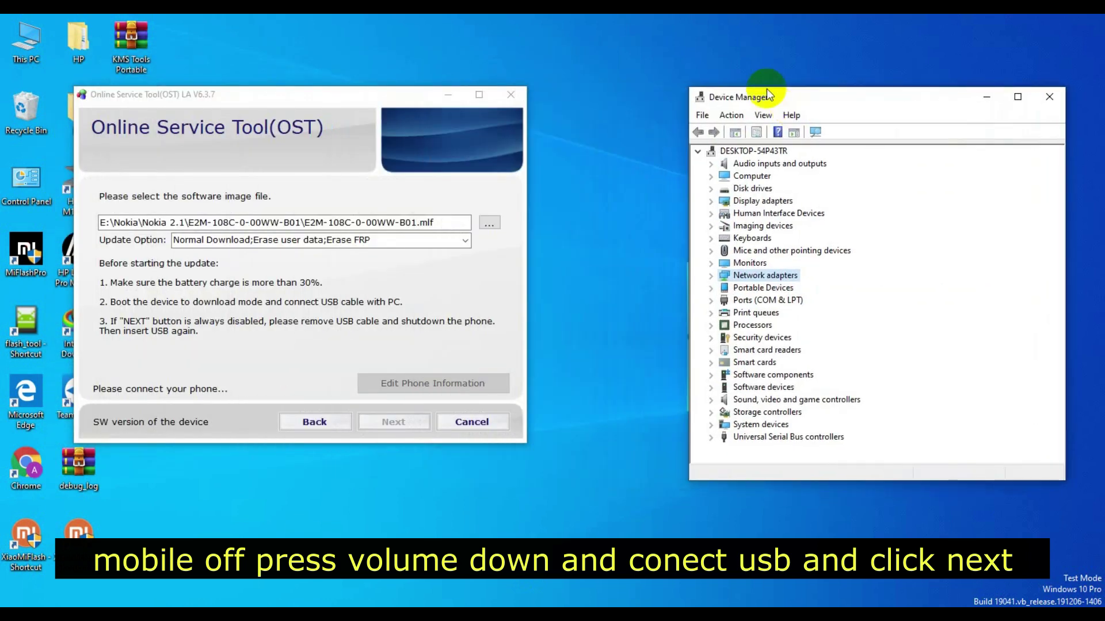
click(711, 300)
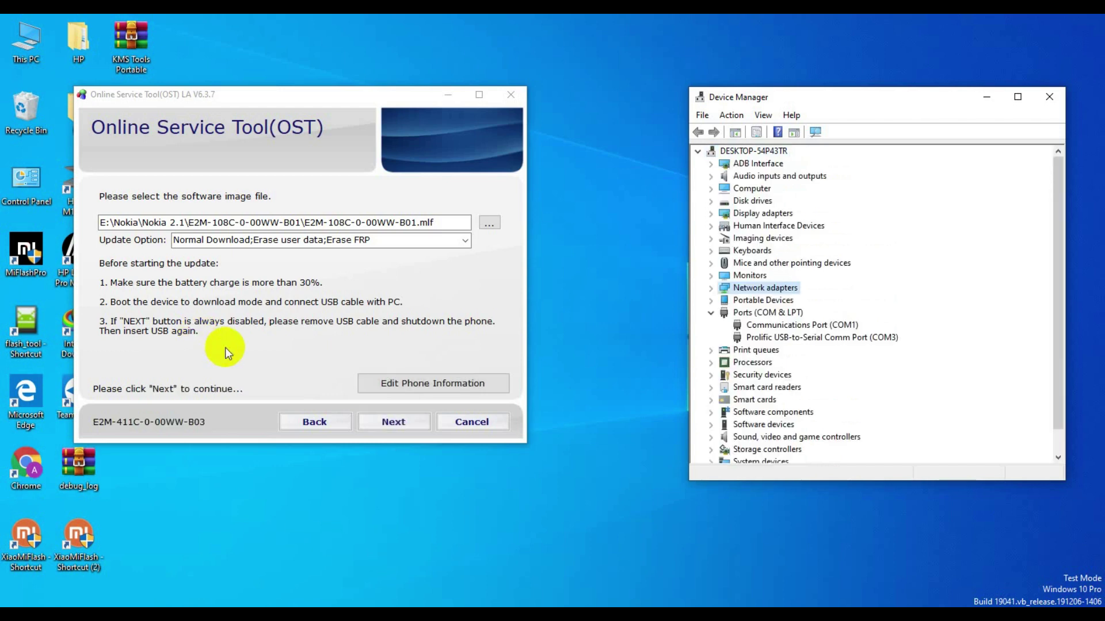
- Start the phone software update, accept the data-loss warning and finish the update wizard after flashing
click(408, 426)
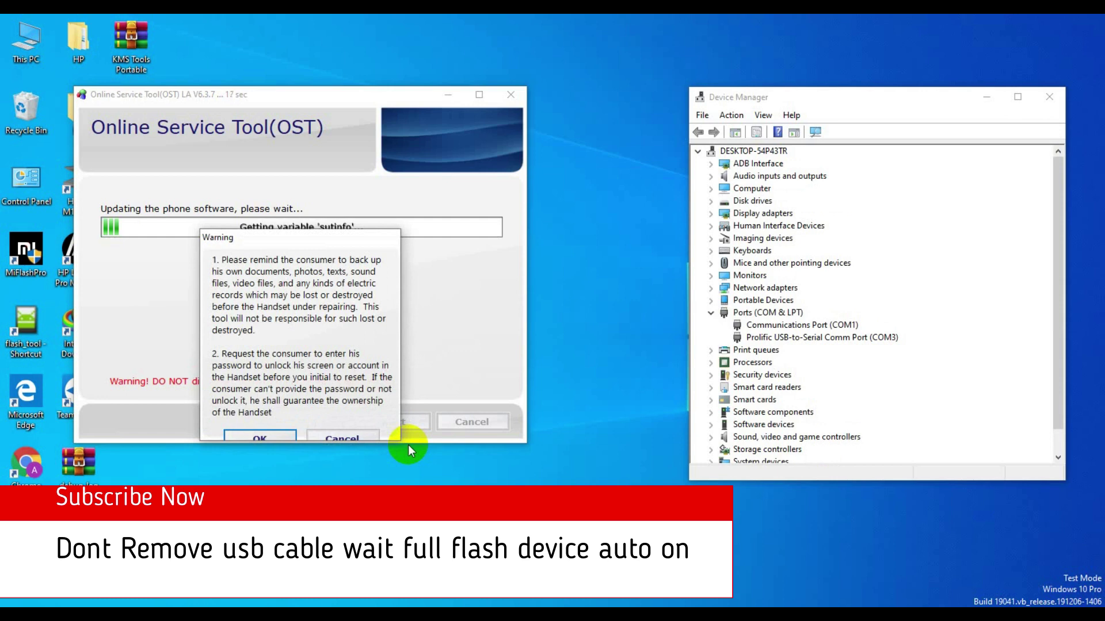
click(246, 436)
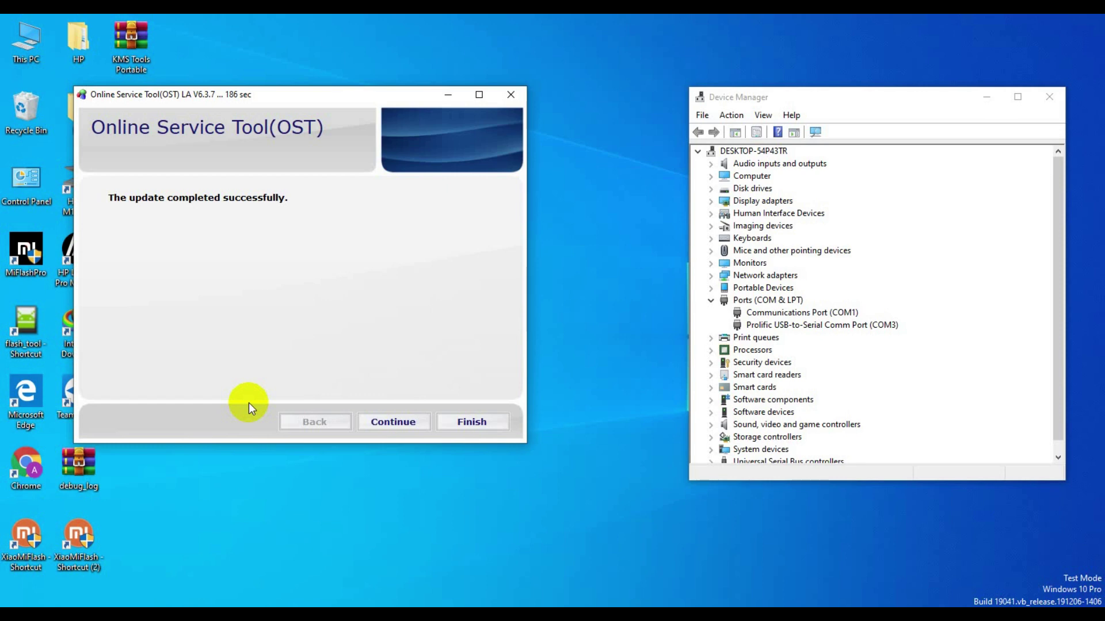
click(486, 421)
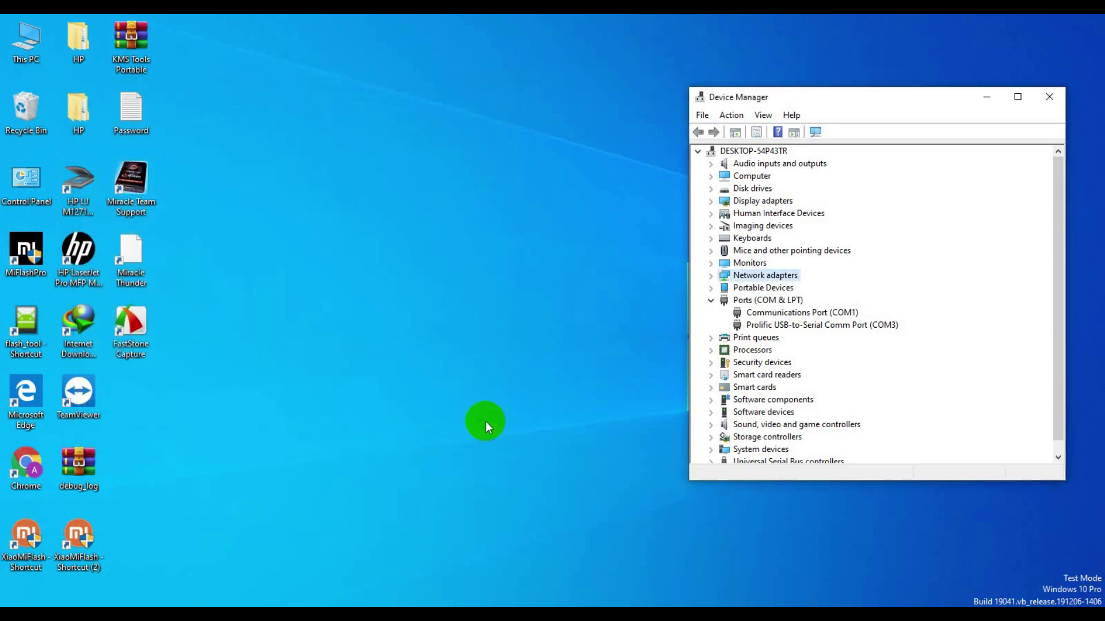